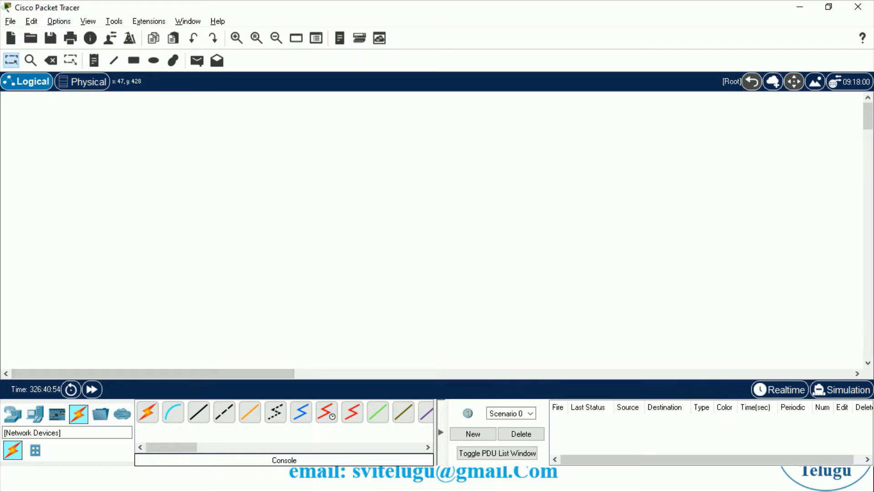
Examine the router, switch, hub, wireless, security, WAN emulation and end device categories
click(12, 413)
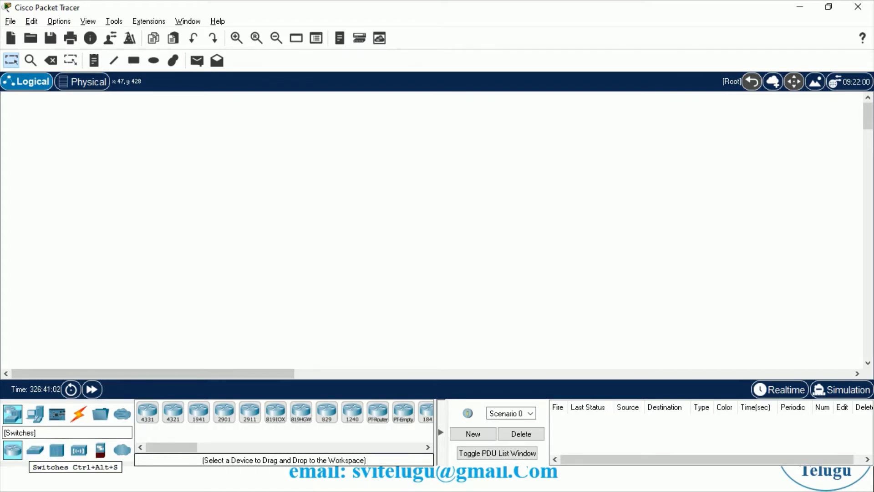
click(35, 450)
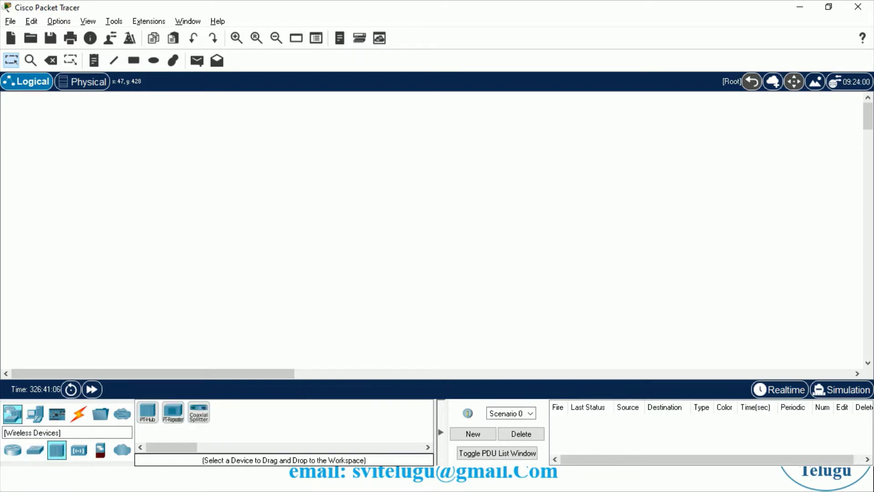
click(78, 450)
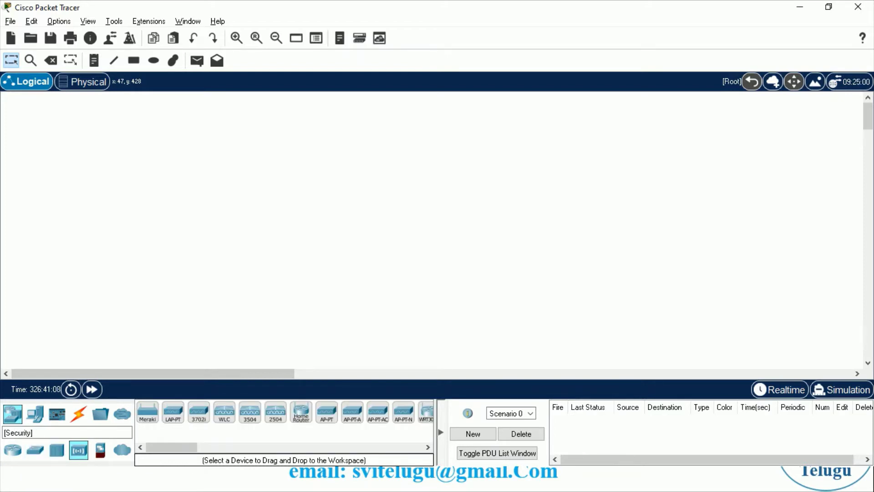
click(100, 450)
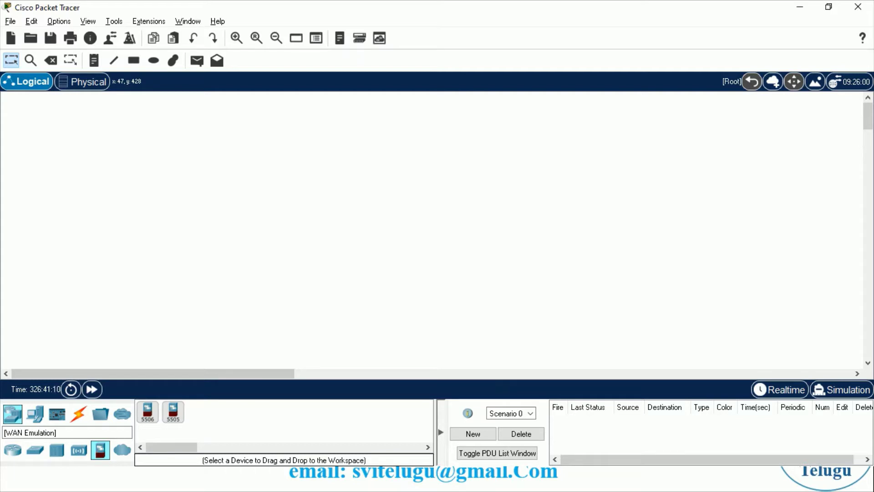
click(122, 449)
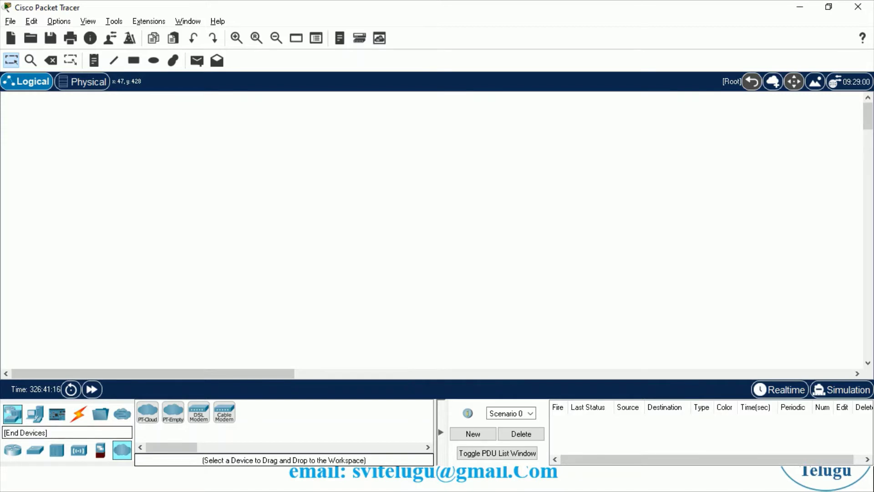
click(35, 413)
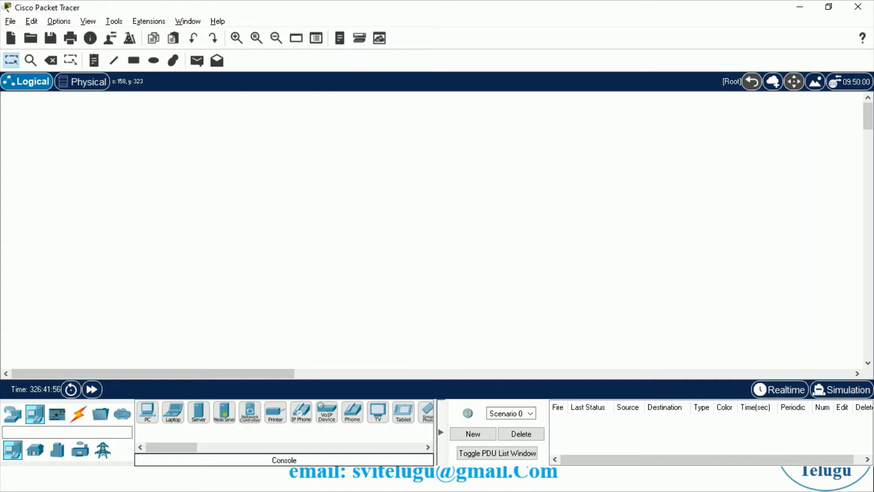
Place a 2960 switch in the upper part of the logical workspace and a PC below and to the left of it
click(13, 413)
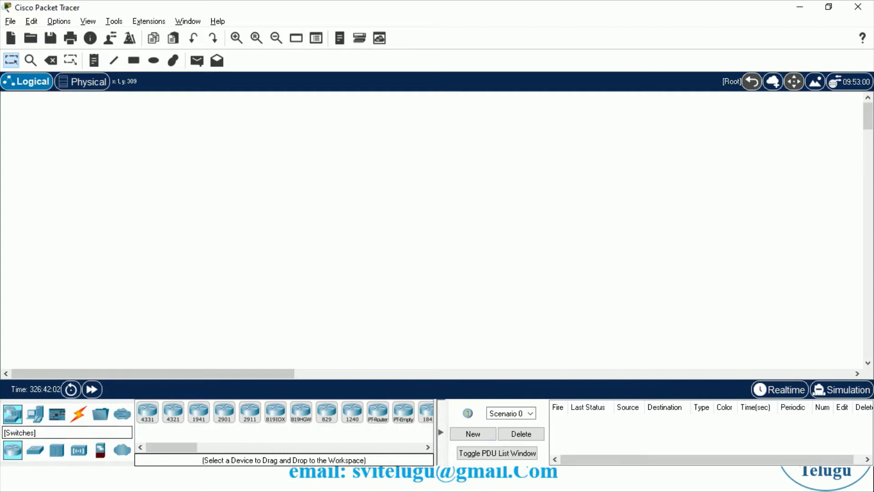
click(35, 449)
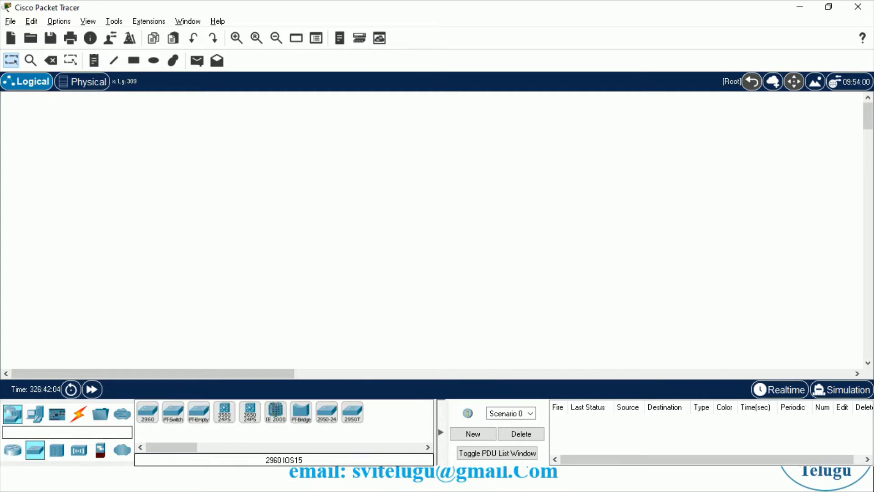
click(148, 411)
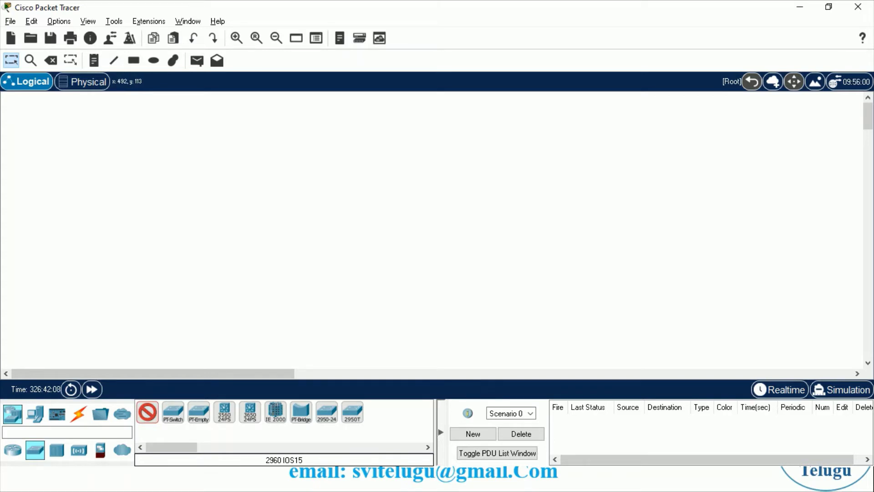
click(326, 131)
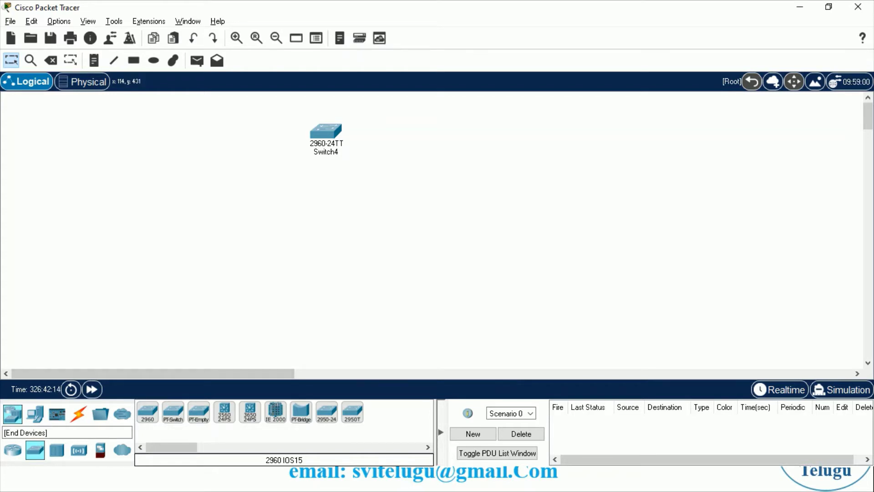
click(35, 413)
click(147, 412)
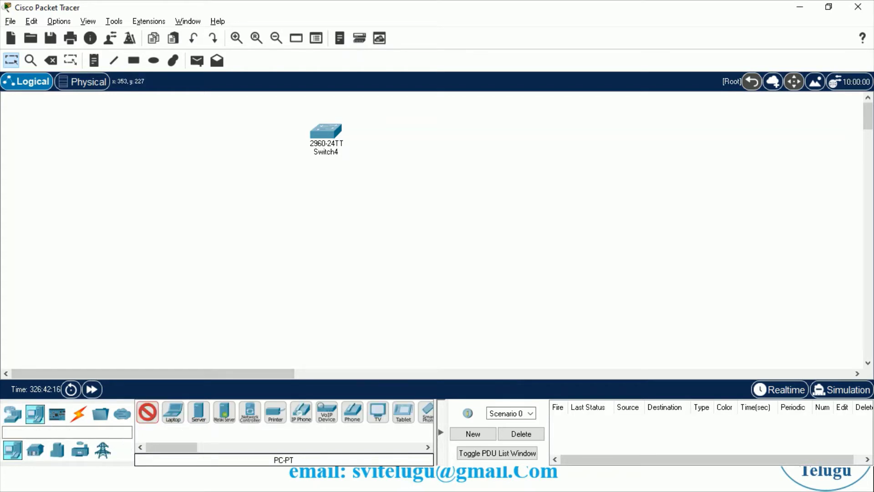
click(226, 243)
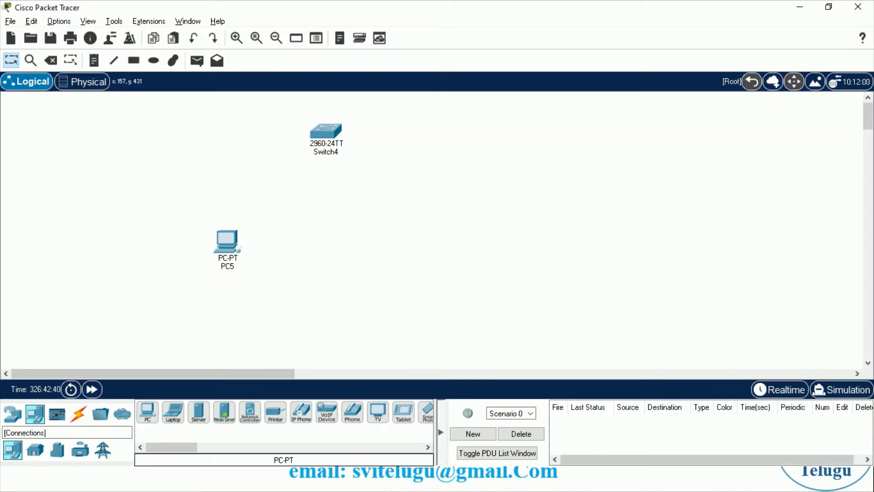
Connect the PC's RS 232 port to the switch's Console port with a console cable
click(78, 413)
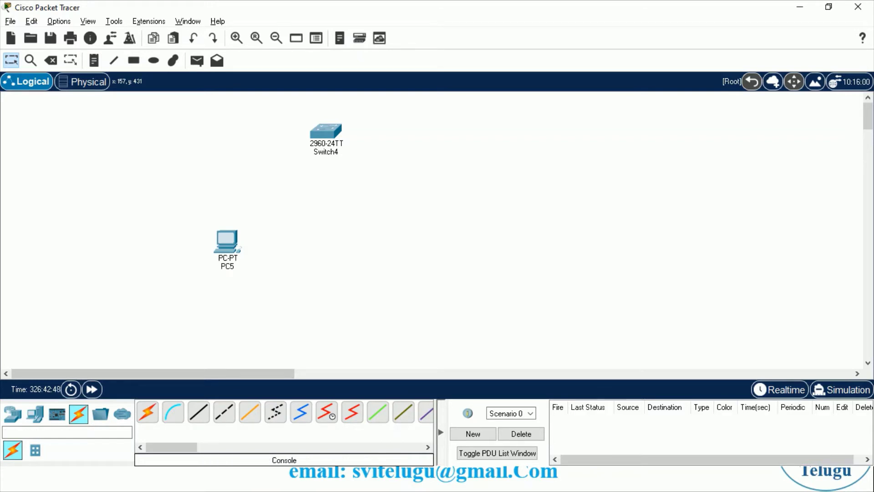
click(173, 412)
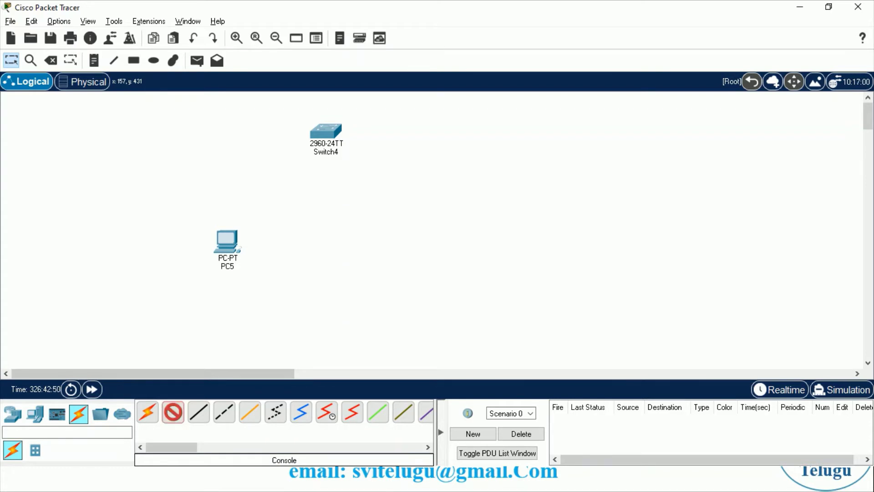
click(229, 239)
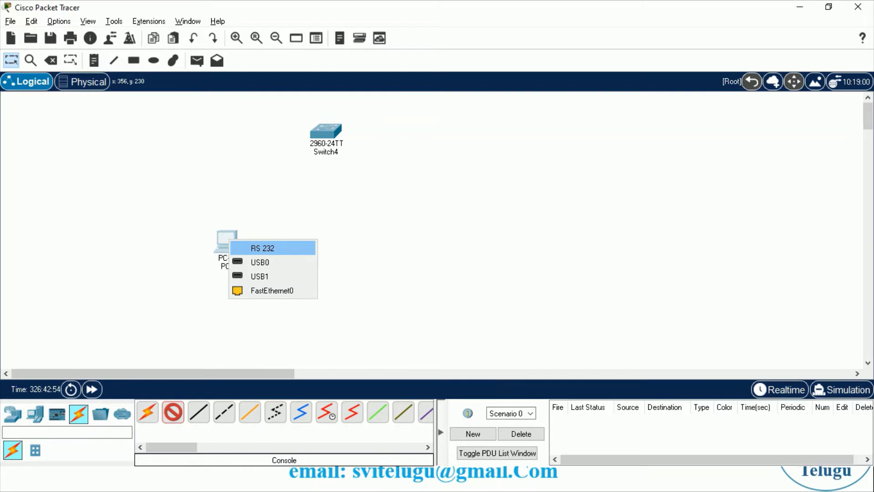
click(262, 248)
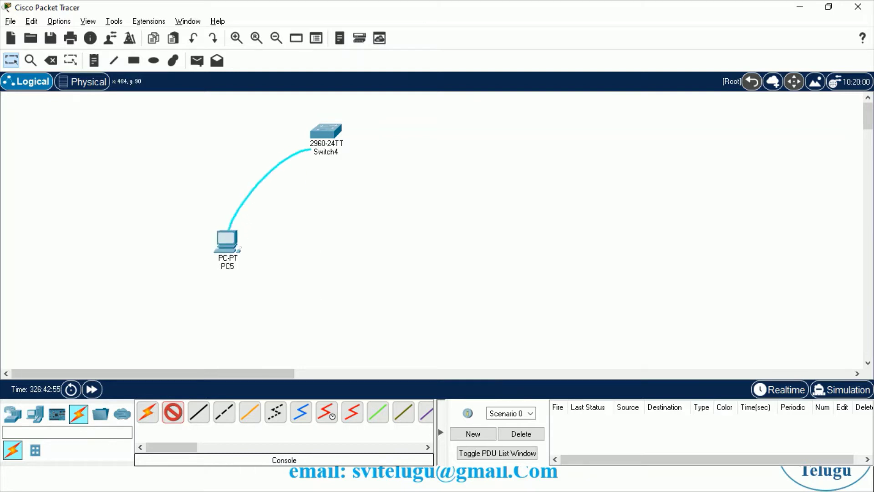
click(320, 131)
click(323, 132)
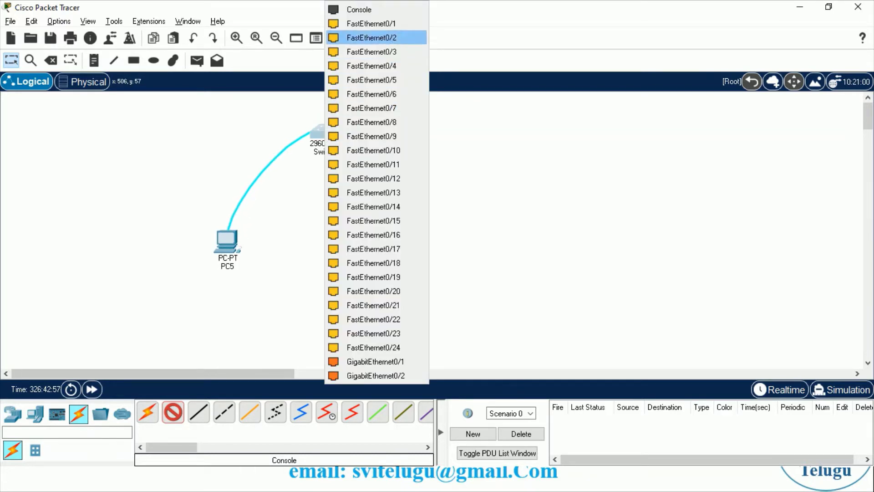
click(360, 9)
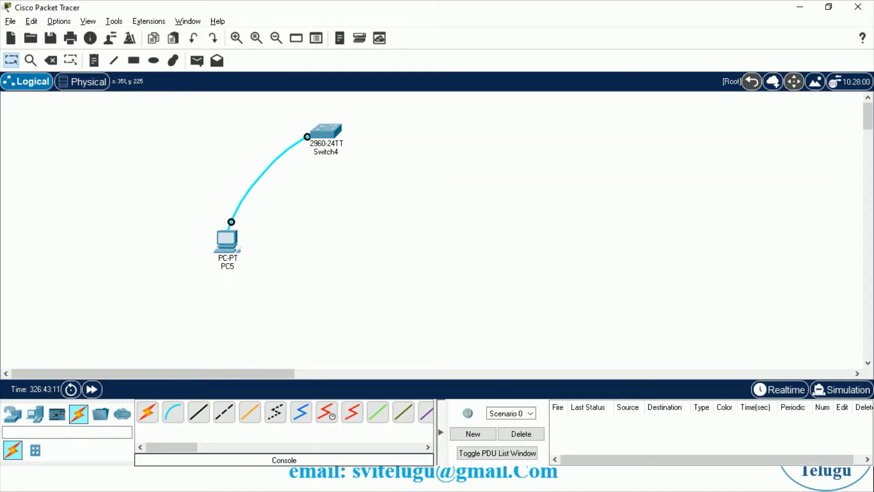
Open the terminal emulator on the PC with the default port configuration and bring up the switch's user-mode prompt
click(226, 240)
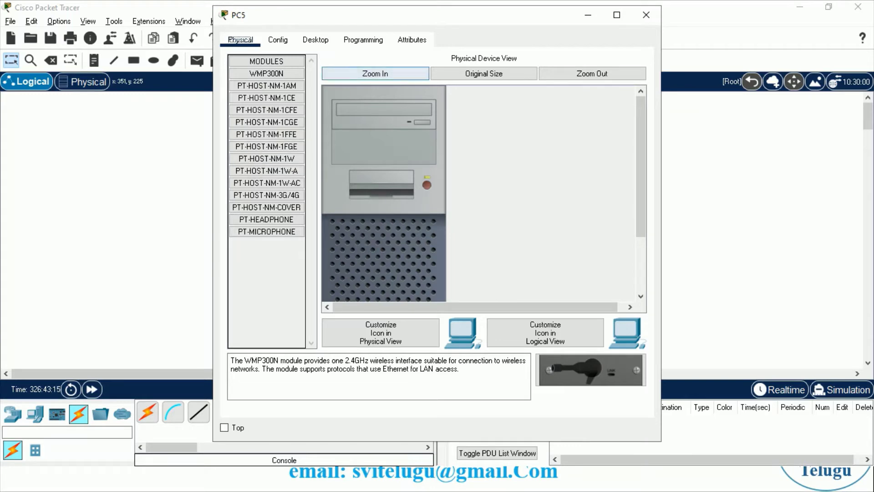
click(315, 40)
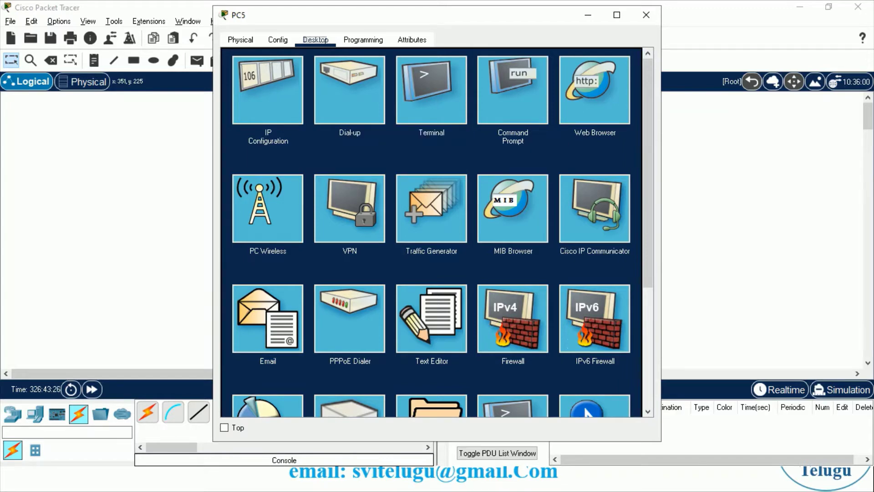
scroll(431, 233, down, 4)
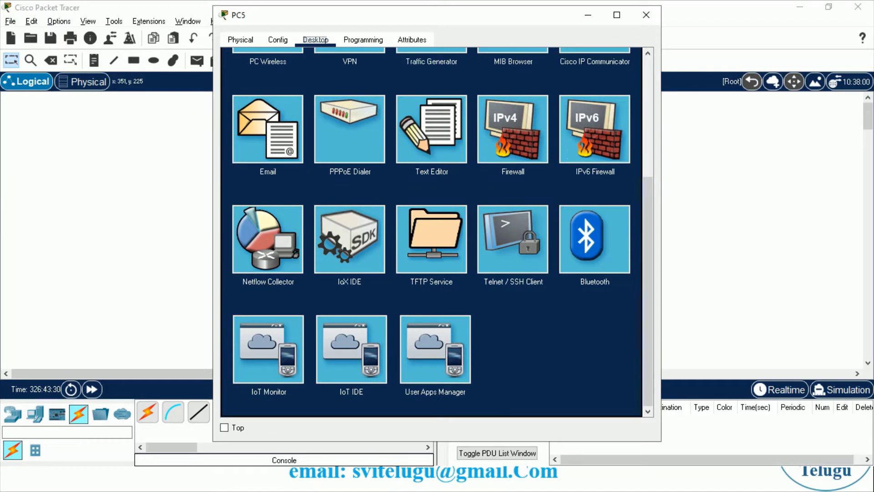
scroll(431, 232, up, 2)
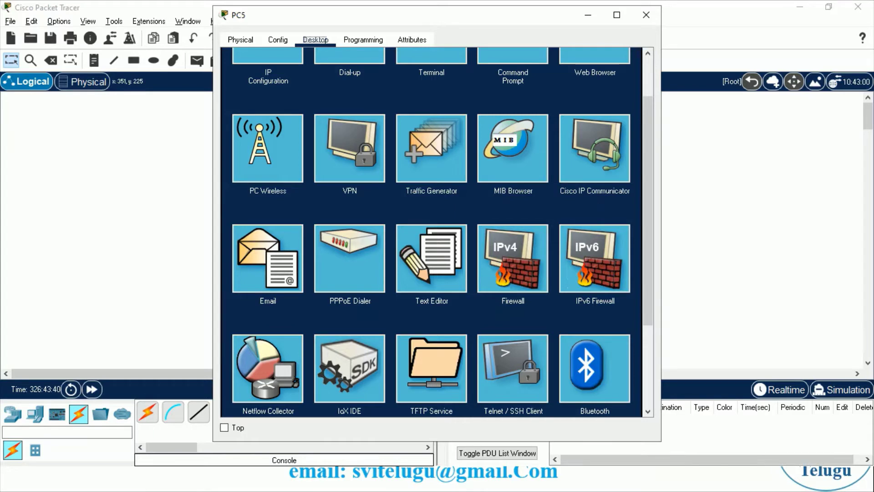
scroll(431, 233, up, 2)
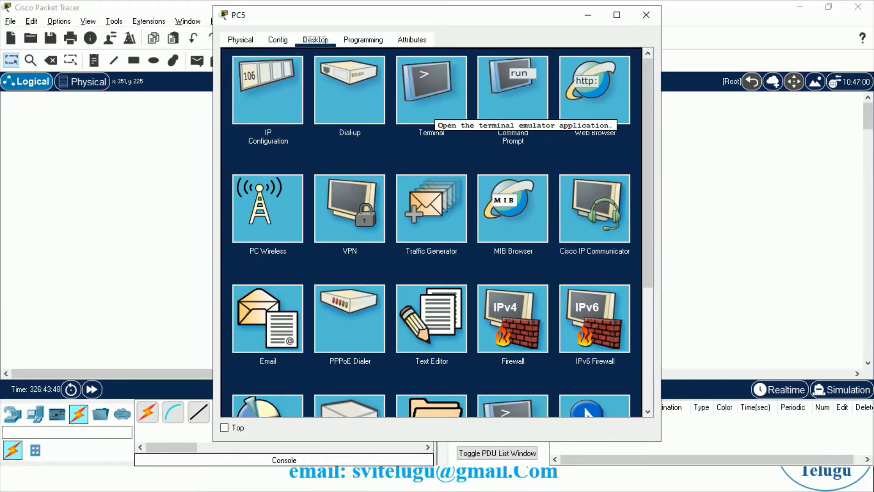
click(431, 109)
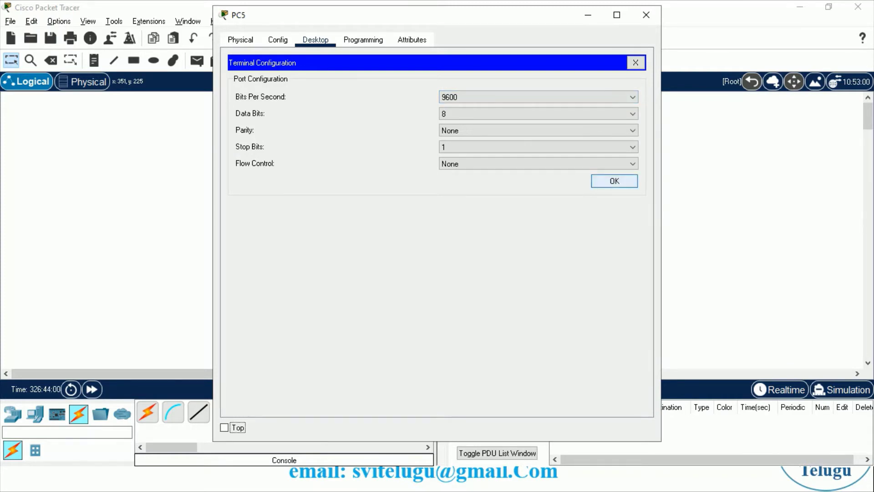
click(614, 180)
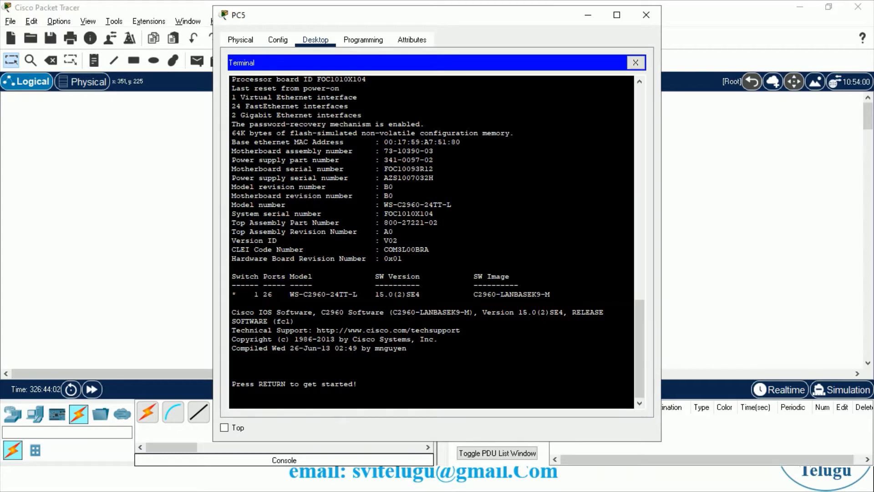
key(Return)
key(Return)
key(Return)
key(Return)
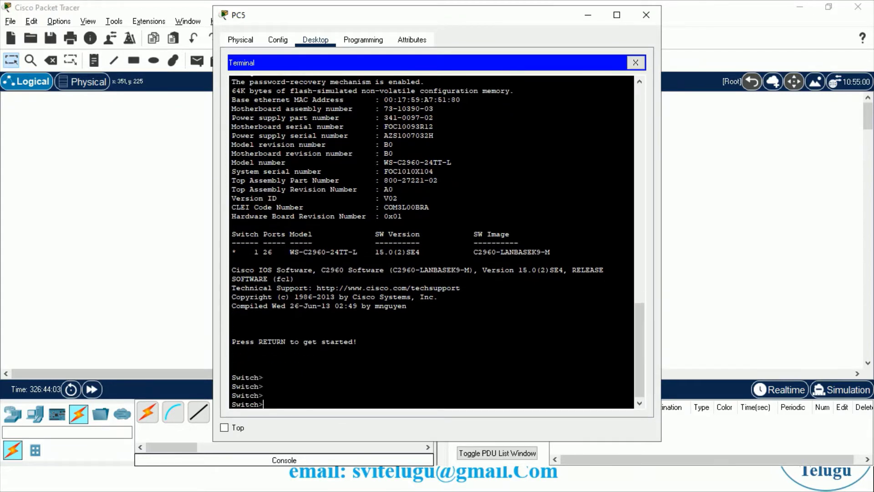
Move the PC's terminal window aside so the presentation slide can be read next to it
drag(319, 15, 489, 26)
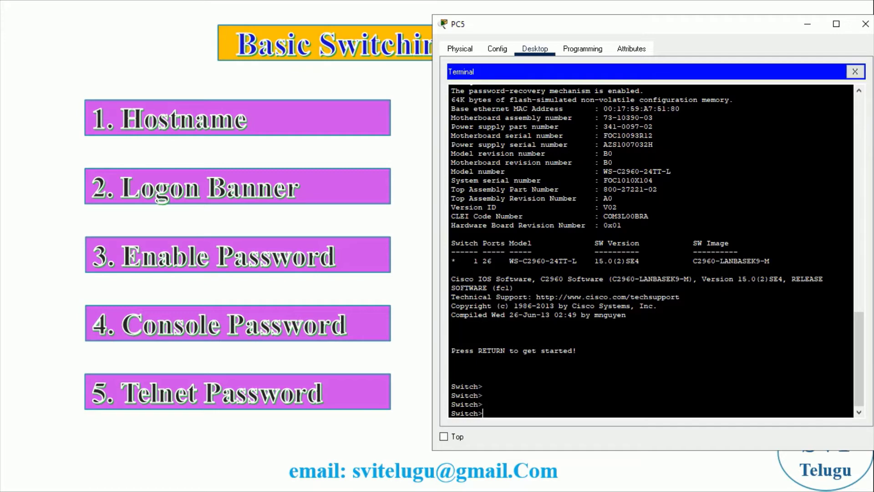
drag(591, 23, 564, 31)
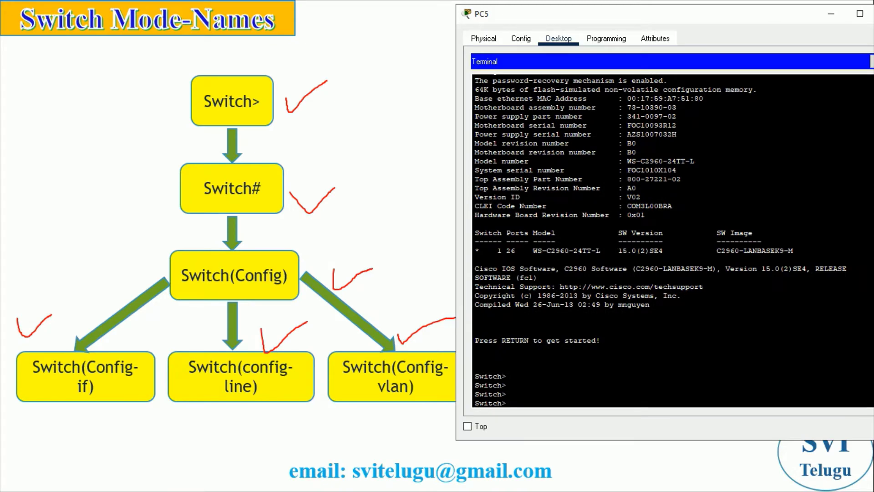
Enter several blank lines at the Switch> prompt, and switch to the Switch Mode-Names slide in the presentation
key(Return)
key(Return)
key(Return)
key(Return)
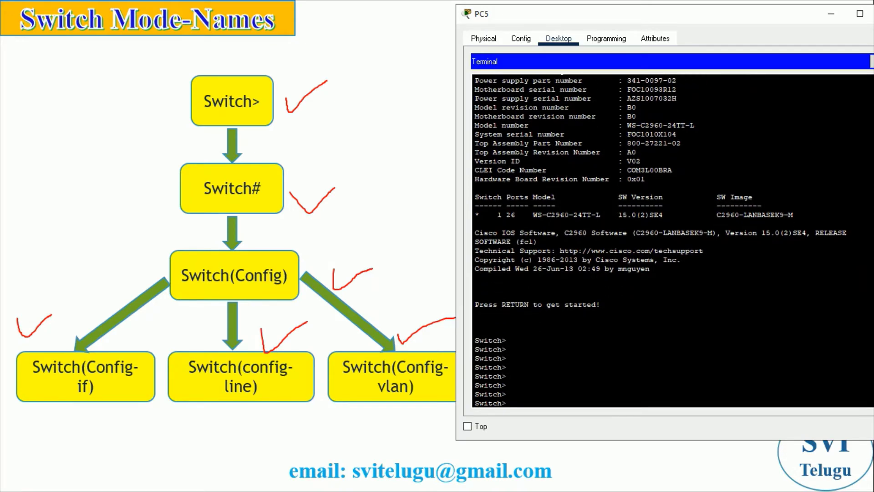
key(Return)
key(Return)
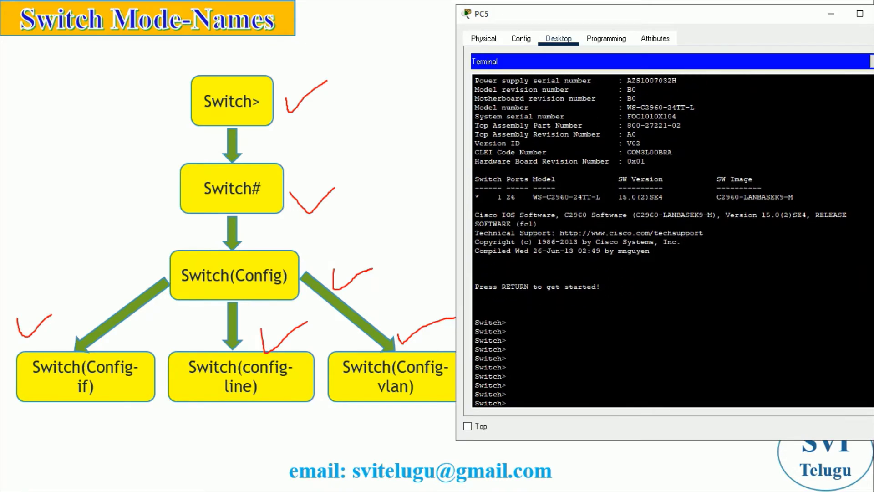
key(alt+Tab)
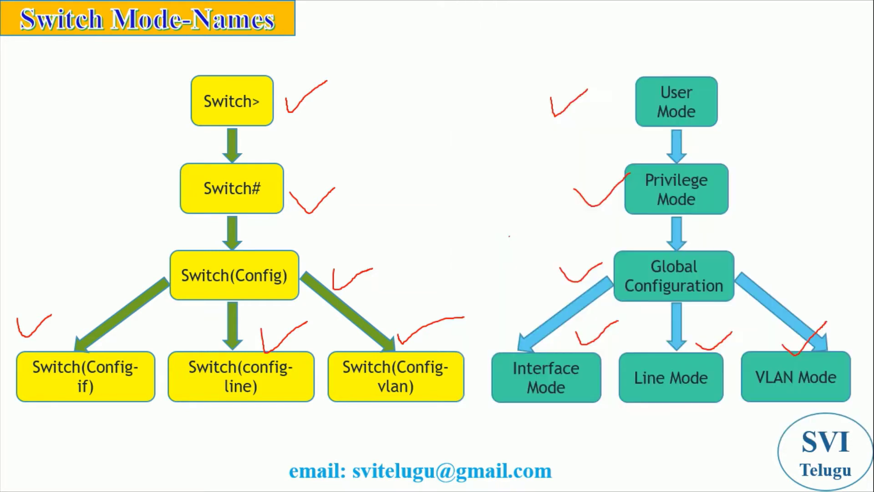